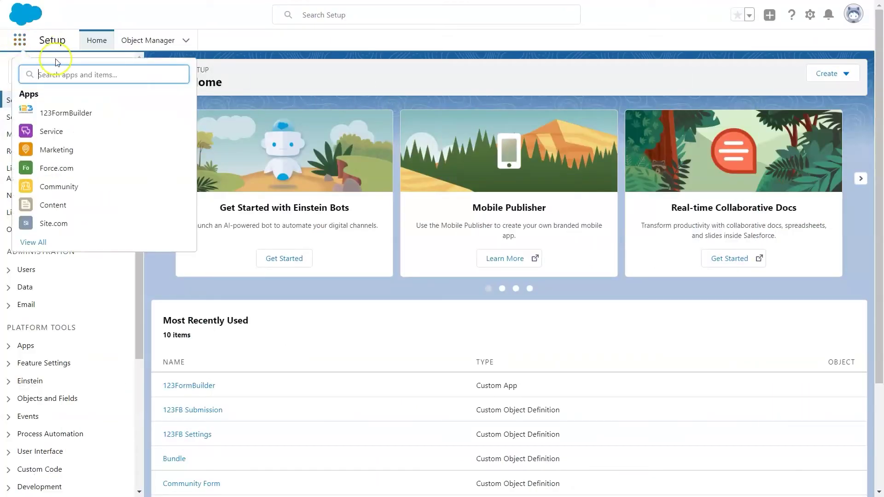
pyautogui.write('123')
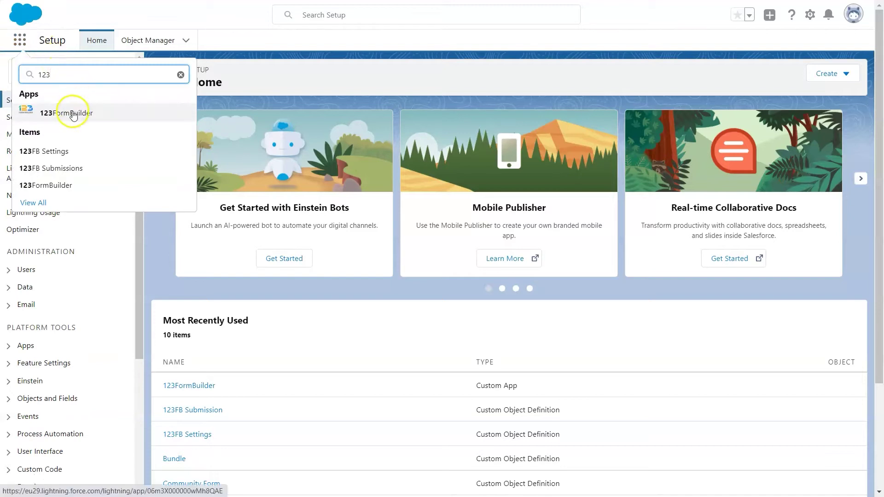
# Create a new blank Regular Form in 123FormBuilder's test forms folder
pyautogui.click(72, 115)
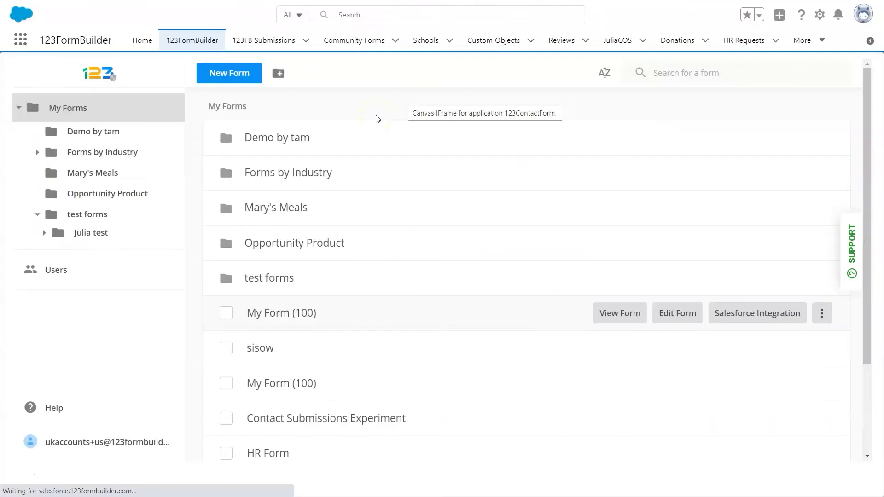
pyautogui.click(126, 220)
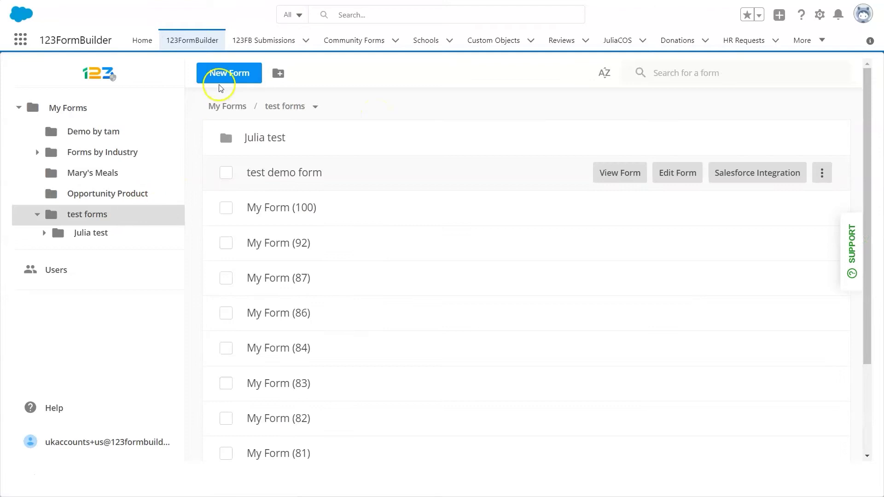
pyautogui.click(235, 74)
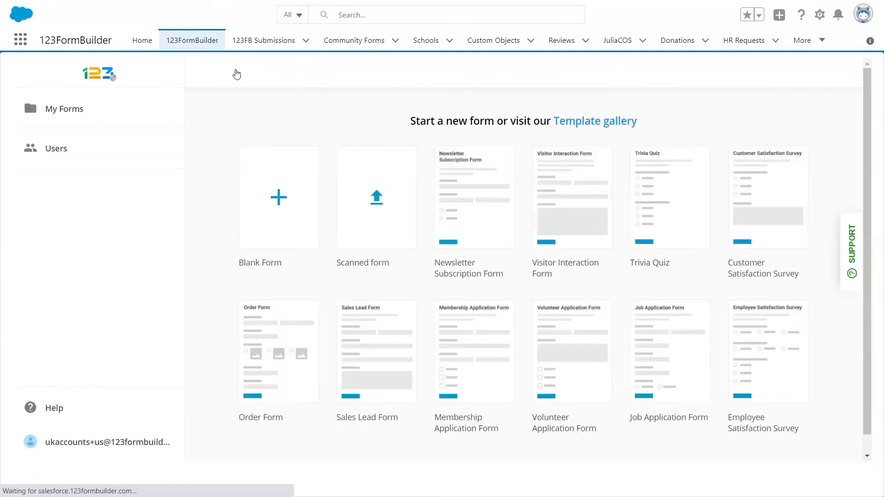
pyautogui.click(302, 174)
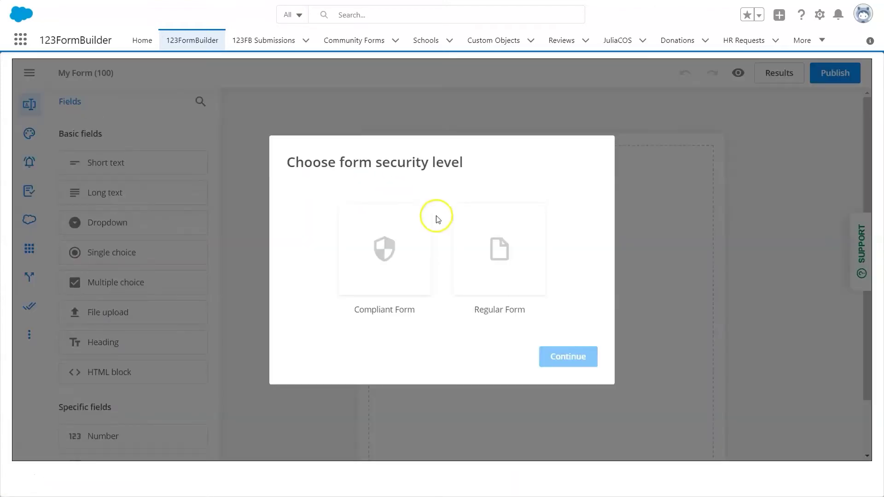
pyautogui.click(470, 237)
pyautogui.click(565, 356)
# Add Email, Phone and Website fields to the form
pyautogui.click(553, 359)
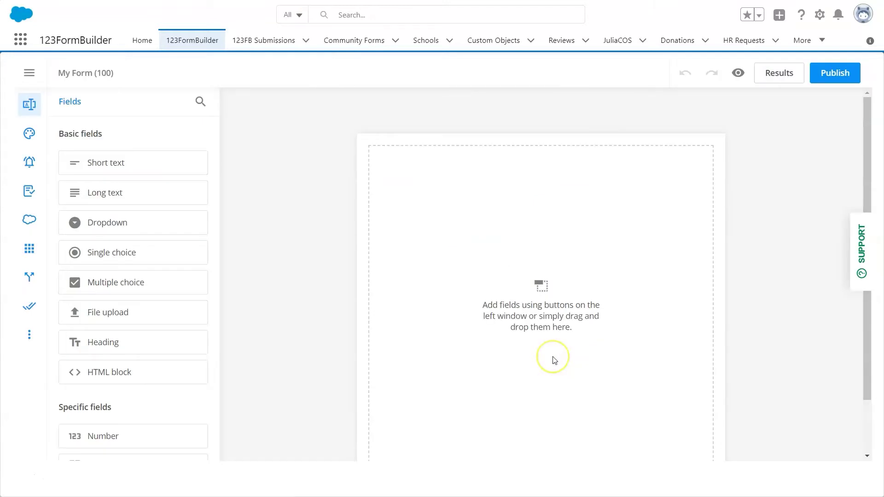
pyautogui.moveTo(215, 164); pyautogui.dragTo(214, 224)
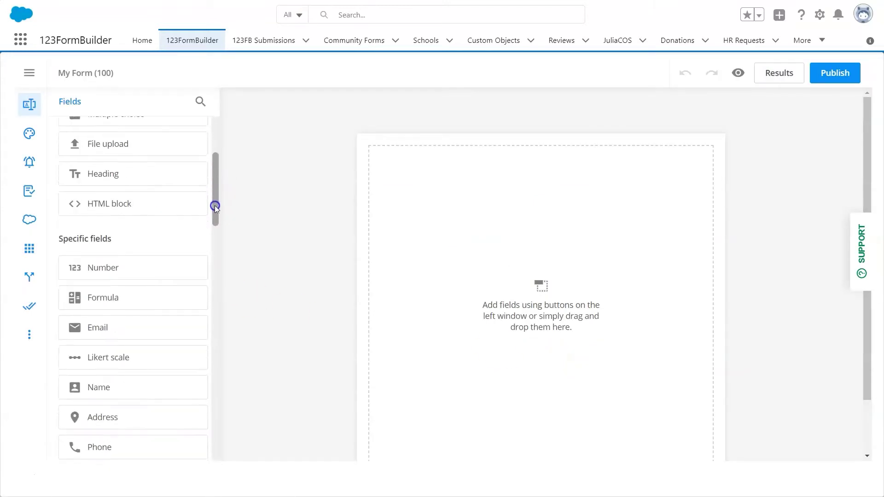
pyautogui.moveTo(125, 224); pyautogui.dragTo(393, 182)
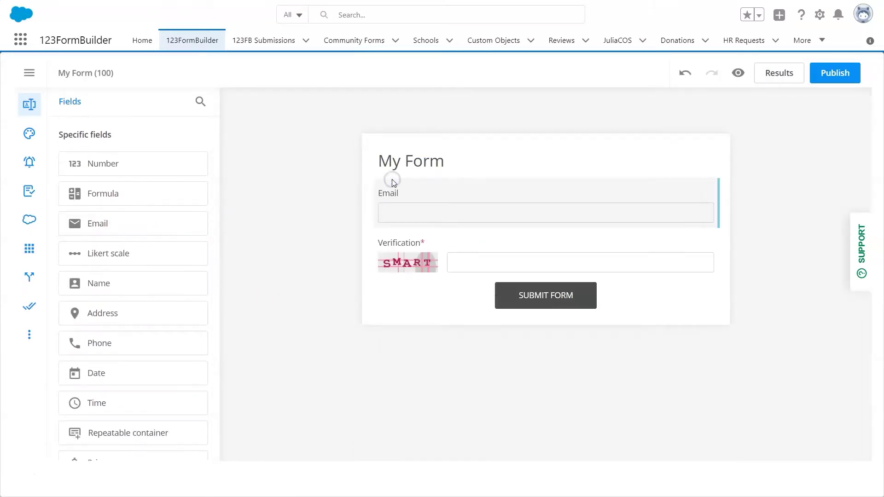
pyautogui.moveTo(212, 170); pyautogui.dragTo(216, 203)
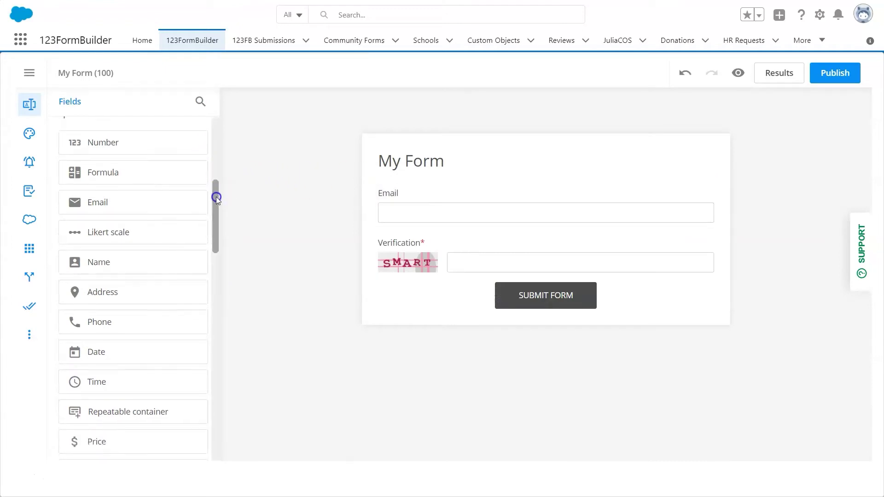
pyautogui.moveTo(133, 286); pyautogui.dragTo(694, 206)
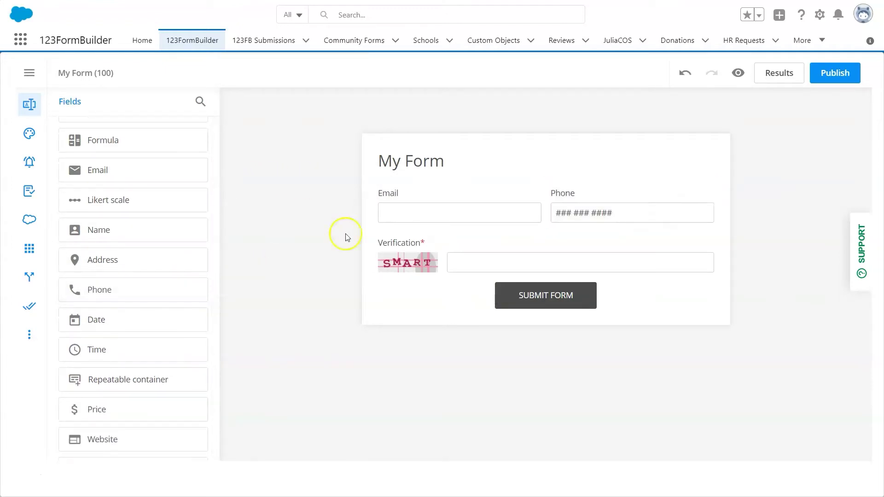
pyautogui.moveTo(217, 227); pyautogui.dragTo(215, 257)
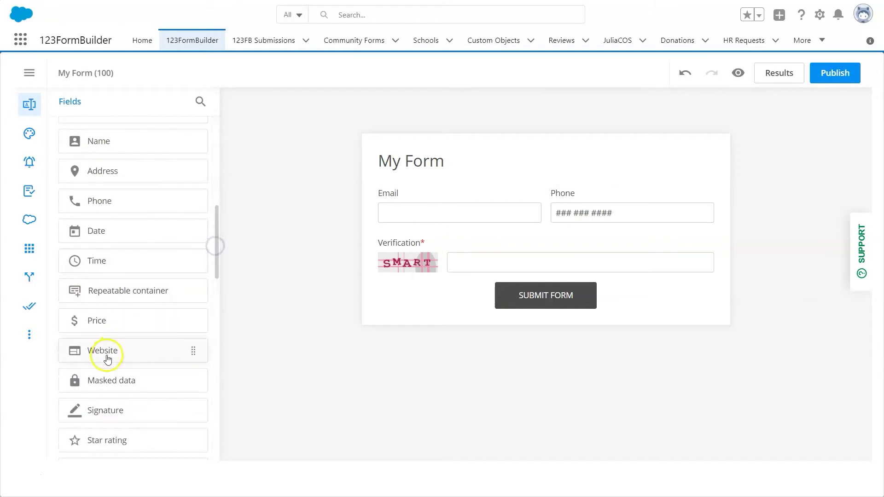
pyautogui.moveTo(109, 358)
pyautogui.mouseDown()
pyautogui.moveTo(713, 222)
pyautogui.moveTo(716, 212)
pyautogui.mouseUp()
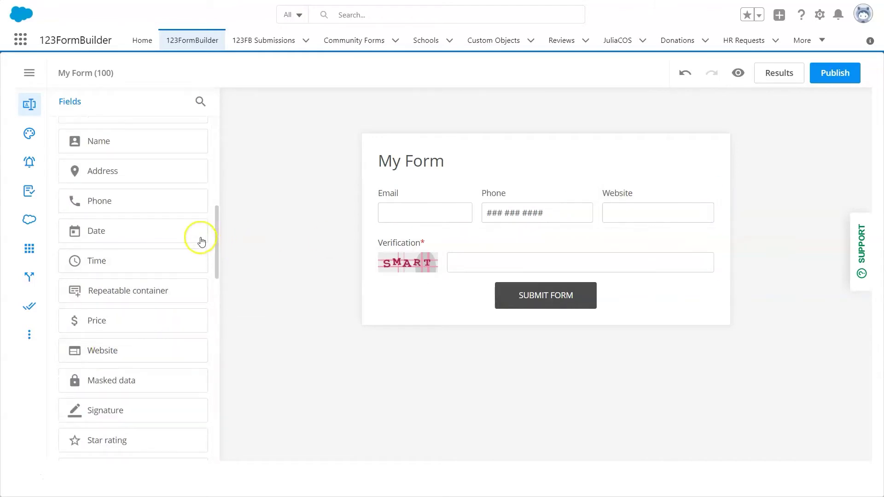
pyautogui.moveTo(219, 237); pyautogui.dragTo(216, 146)
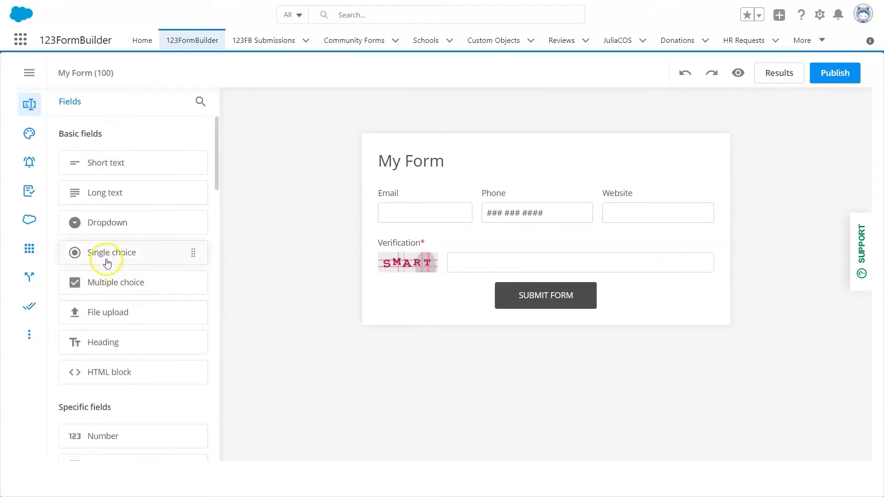
# Add a 'How did you hear about us?' single-choice question with TV, Social media and Friend
pyautogui.click(102, 258)
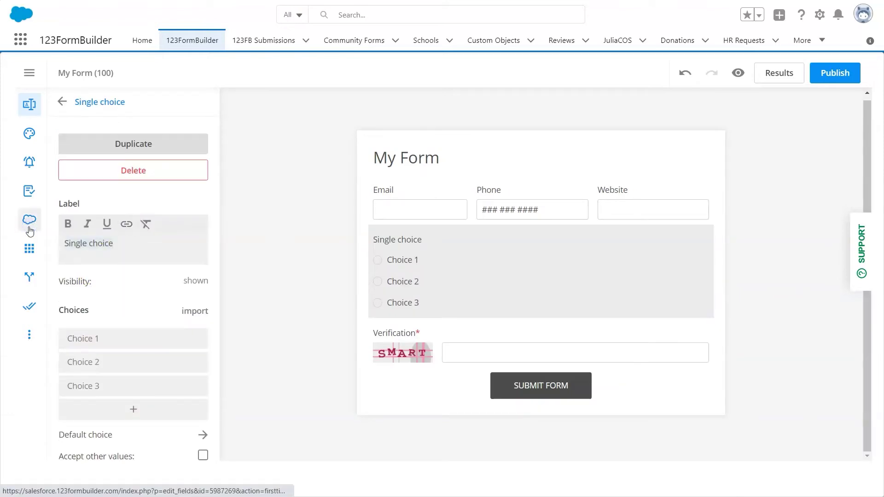
pyautogui.write('How did you hear about us?')
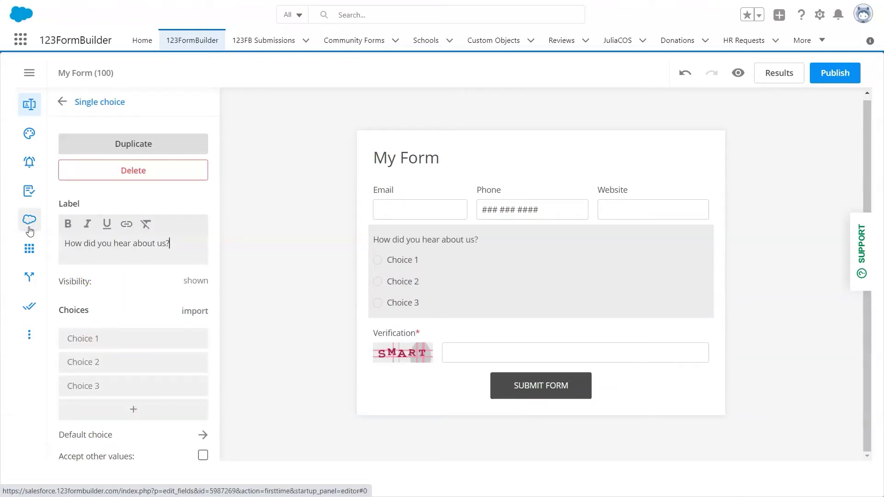
pyautogui.click(99, 338)
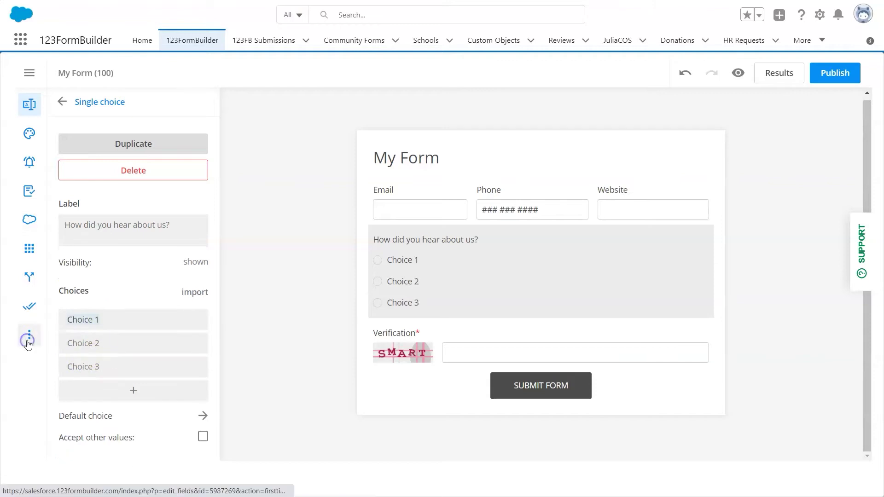
pyautogui.write('TV')
pyautogui.click(123, 342)
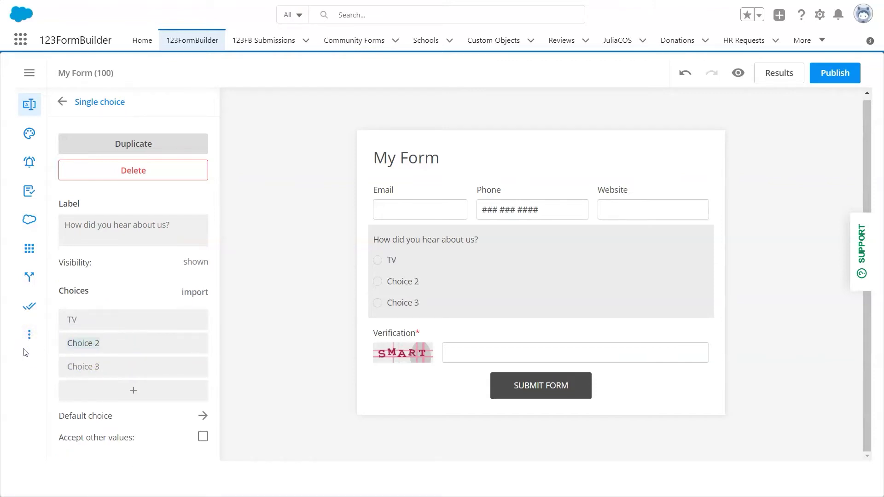
pyautogui.write('Social media')
pyautogui.click(52, 370)
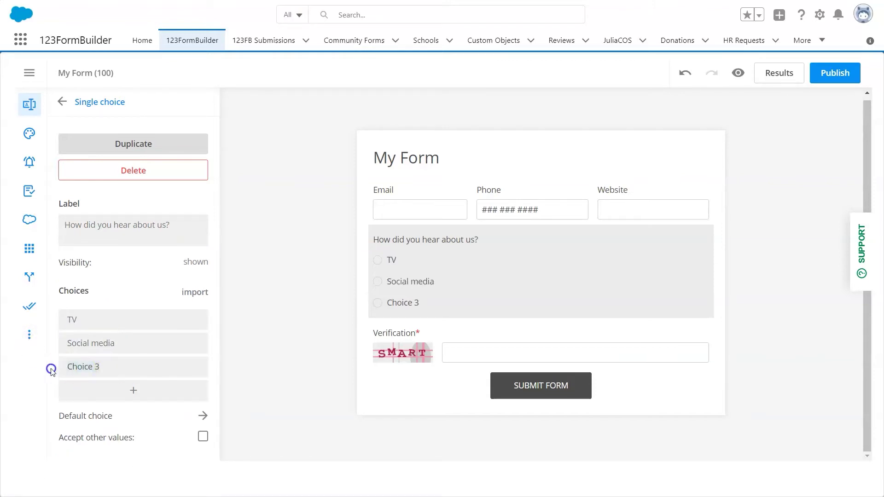
pyautogui.click(62, 101)
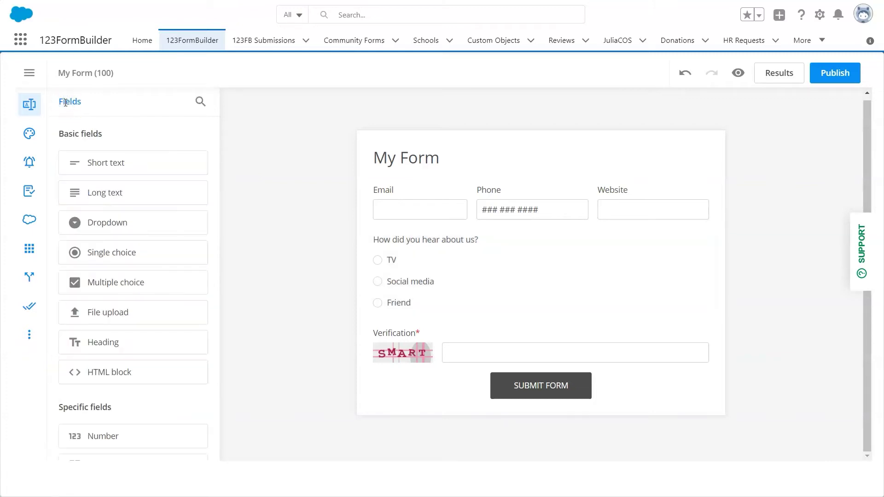
# Insert the brand logo above the title in the form header, resized smaller
pyautogui.click(397, 157)
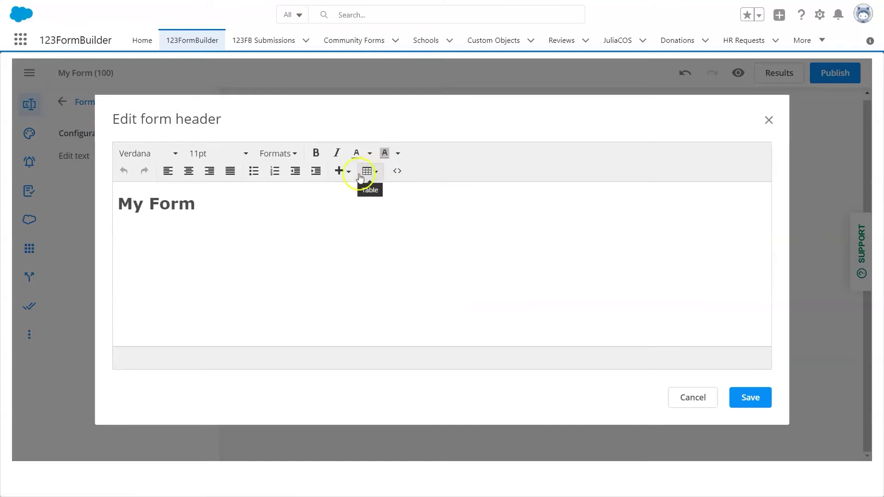
pyautogui.click(120, 204)
pyautogui.press('Return')
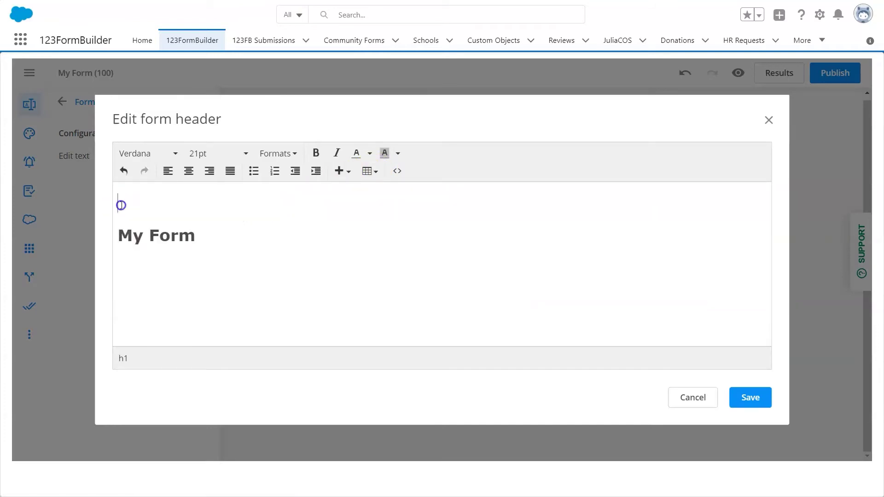
pyautogui.click(339, 170)
pyautogui.click(352, 189)
pyautogui.click(559, 223)
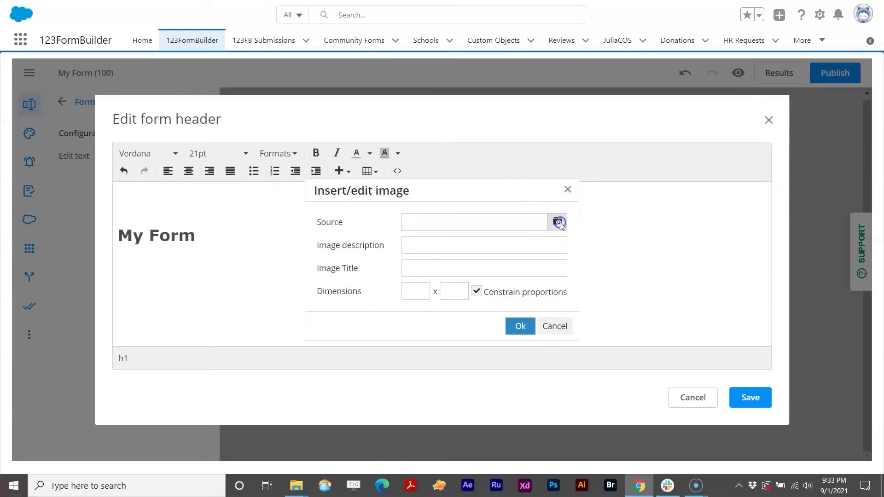
pyautogui.doubleClick(202, 97)
pyautogui.click(520, 326)
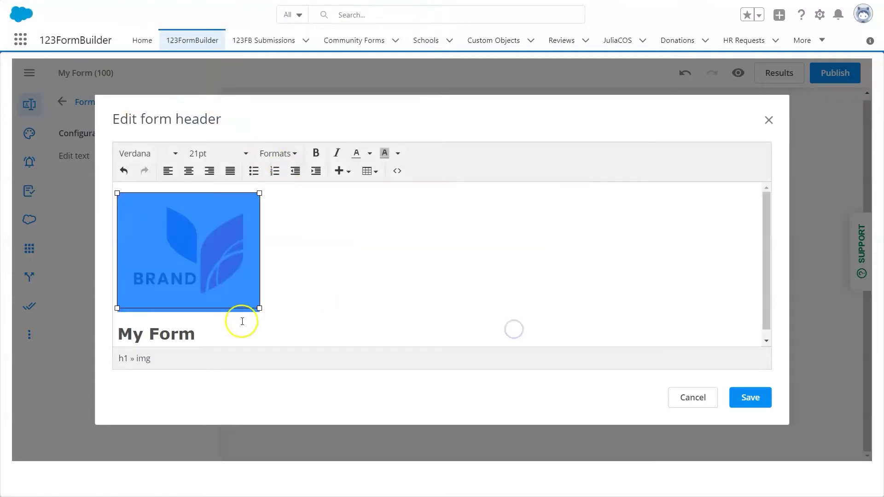
pyautogui.moveTo(259, 309); pyautogui.dragTo(244, 268)
pyautogui.click(750, 397)
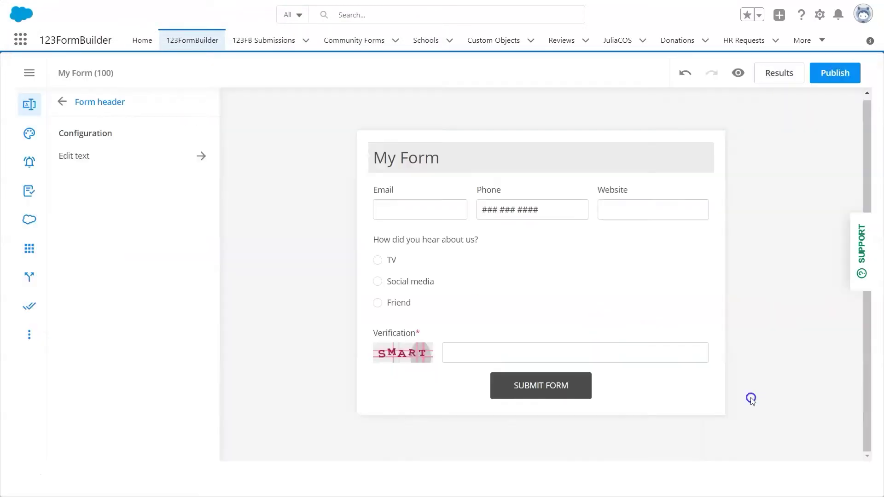
pyautogui.click(63, 102)
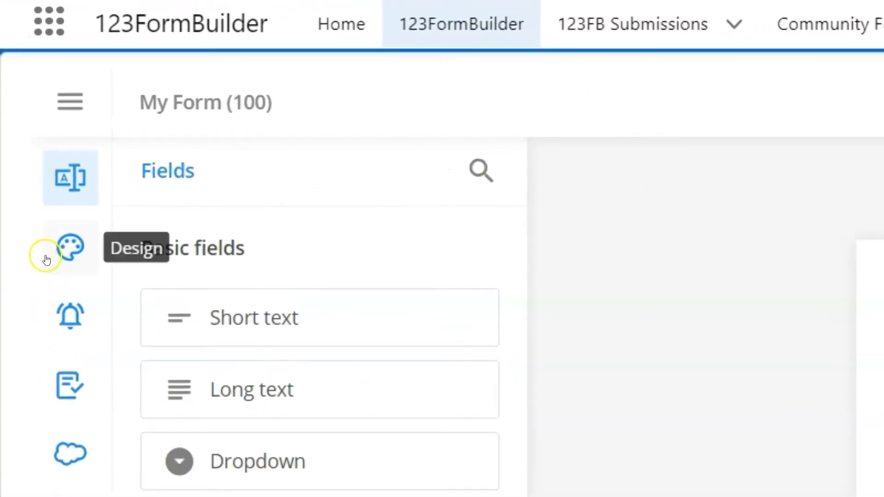
# Paste custom CSS giving the Submit button a blue-to-pink gradient, then preview it
pyautogui.click(25, 154)
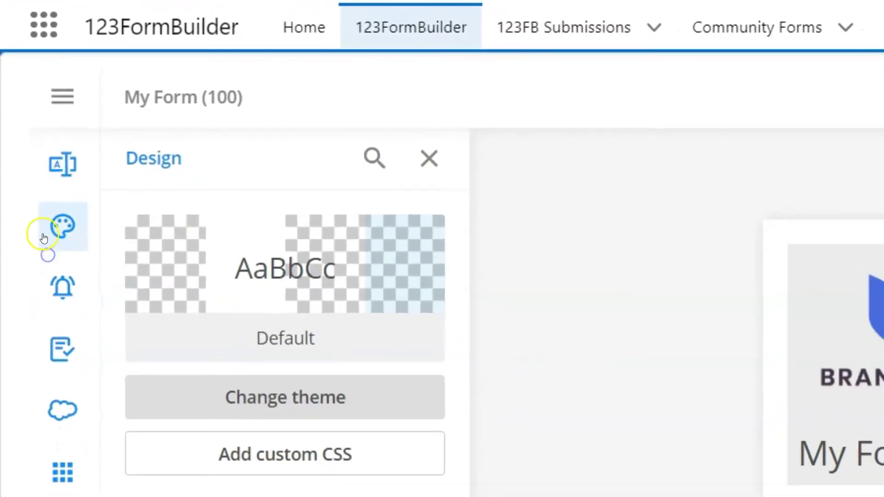
pyautogui.click(151, 242)
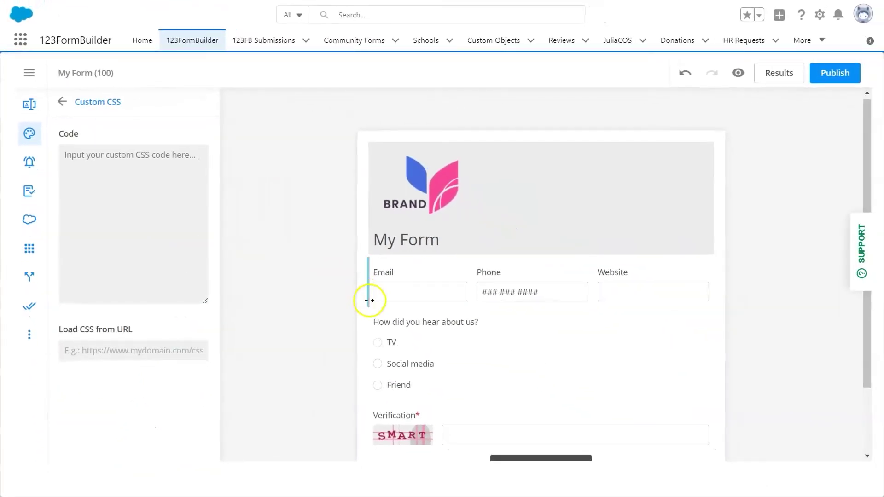
pyautogui.scroll(-2, 588, 381)
pyautogui.click(119, 182)
pyautogui.hotkey('ctrl', 'v')
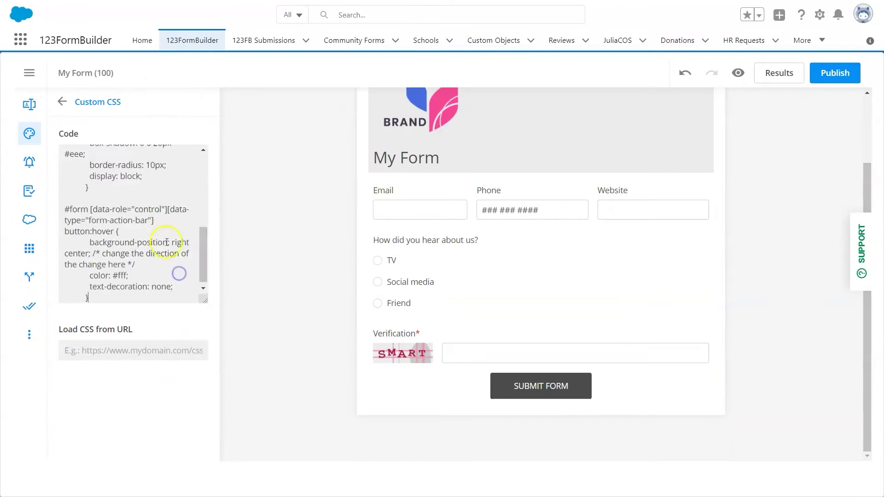
pyautogui.click(61, 102)
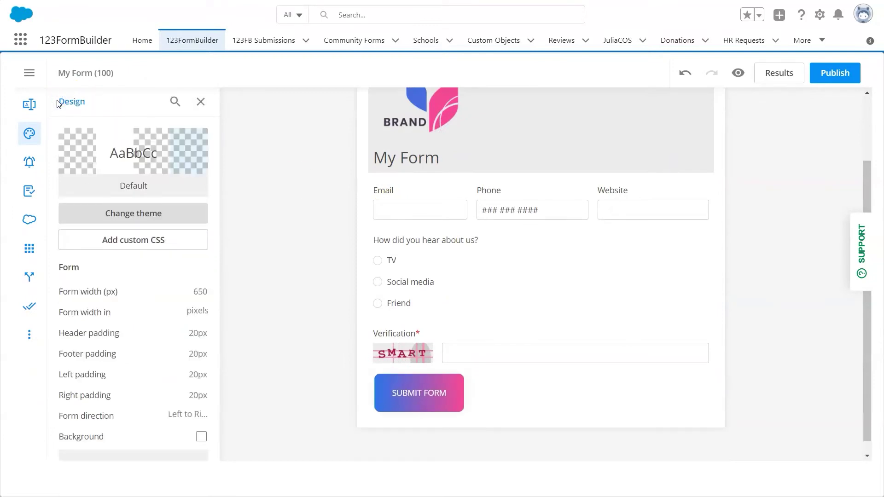
pyautogui.click(737, 73)
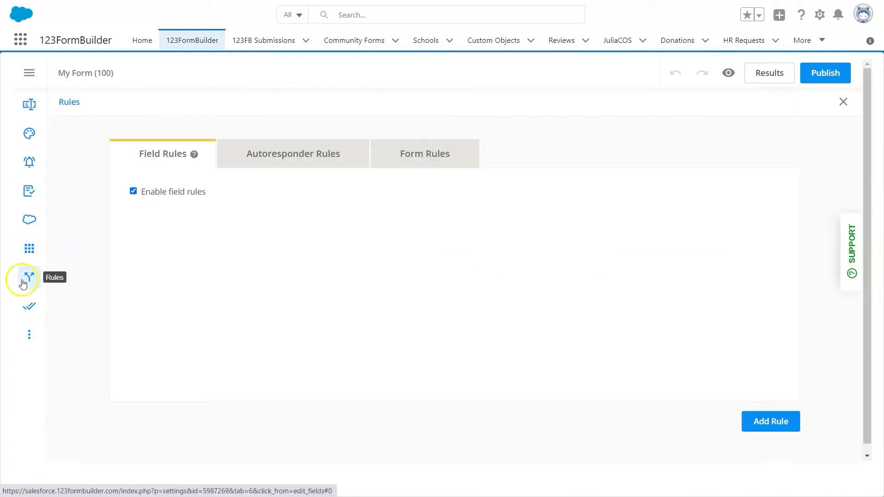
# Add a rule: if Dropdown is Support, show the File upload field
pyautogui.click(765, 422)
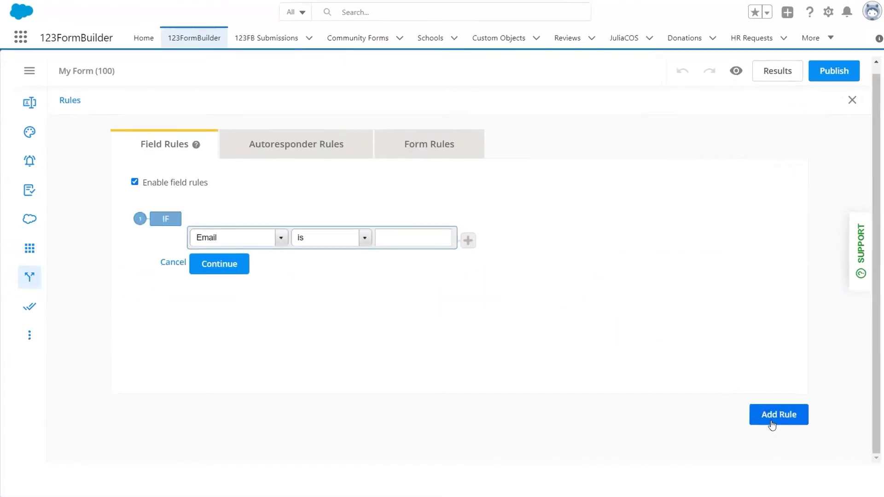
pyautogui.click(397, 216)
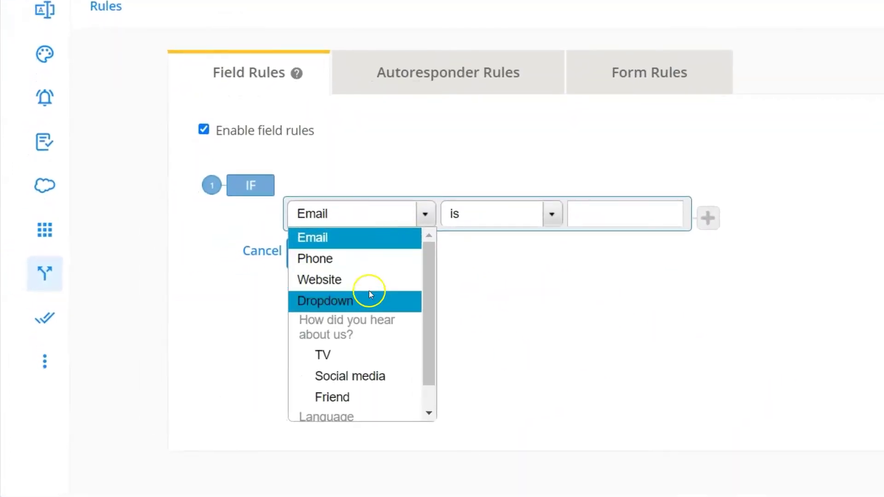
pyautogui.click(368, 297)
pyautogui.click(628, 211)
pyautogui.write('Support')
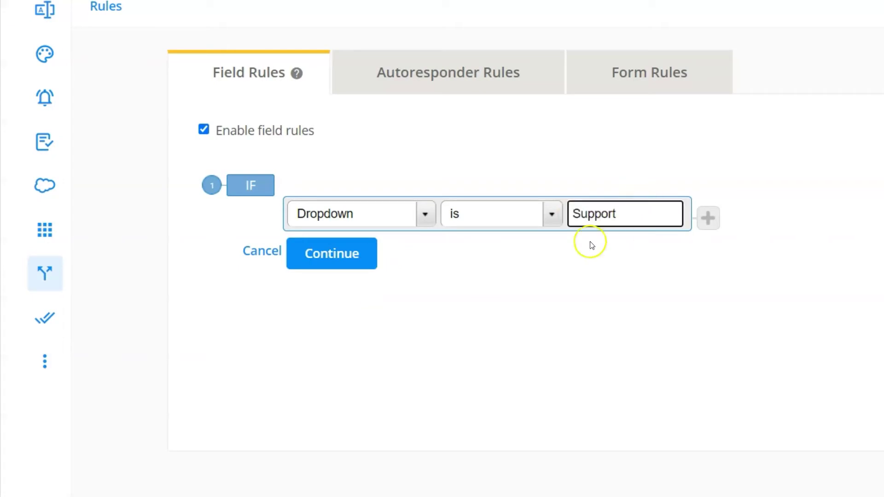
pyautogui.click(340, 253)
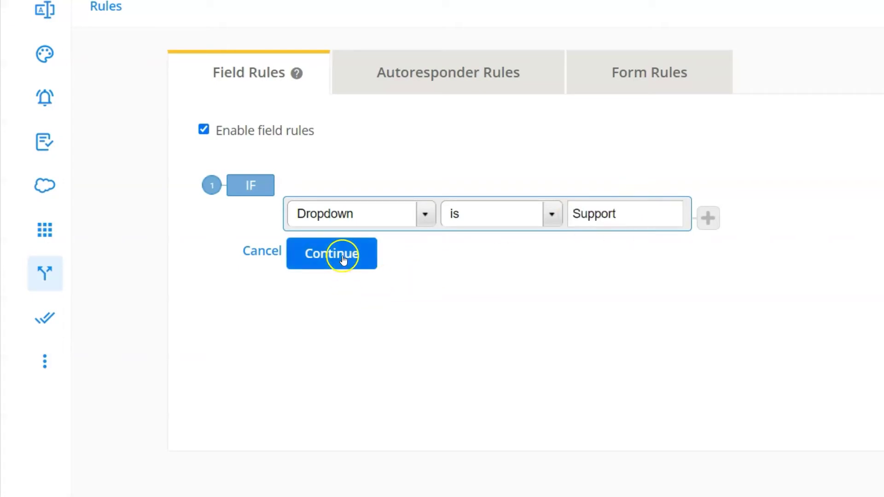
pyautogui.click(557, 271)
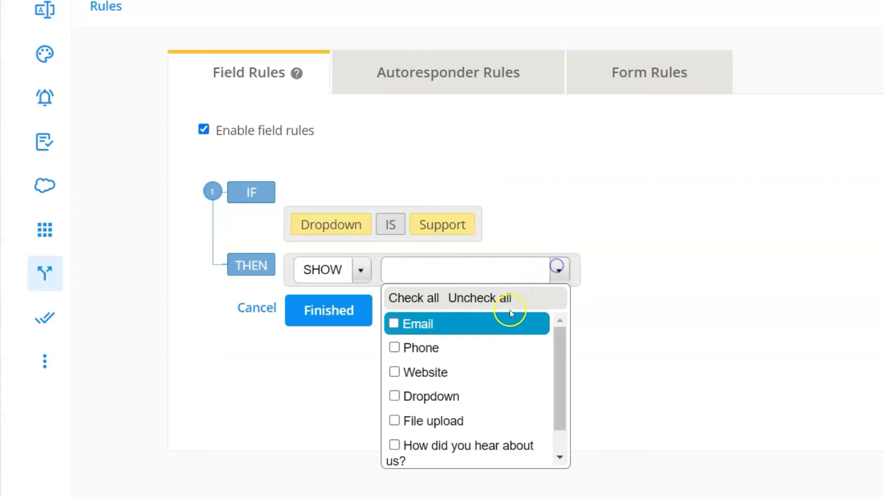
pyautogui.click(425, 420)
pyautogui.click(649, 411)
pyautogui.click(325, 314)
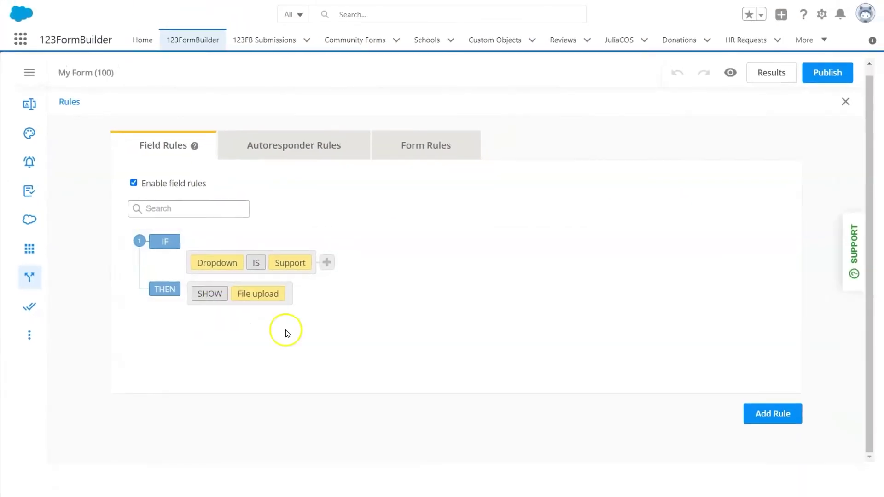
# Preview the form and choose Support in Dropdown to confirm File upload appears
pyautogui.click(726, 73)
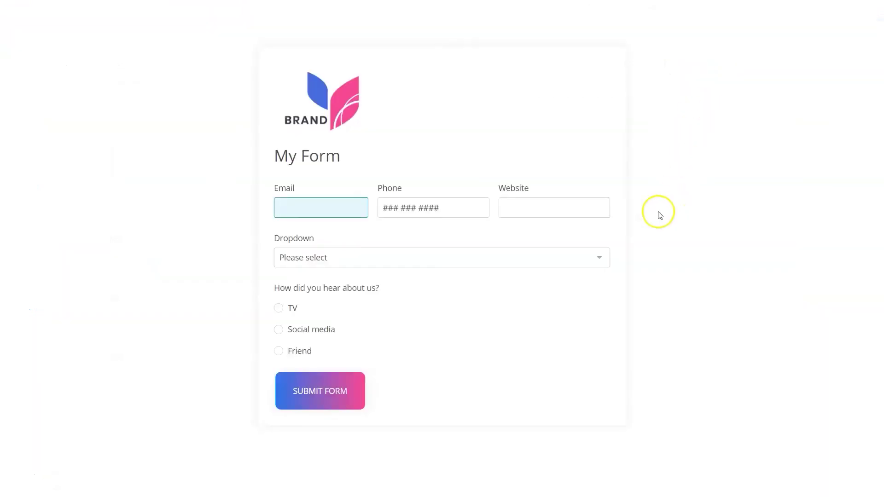
pyautogui.click(564, 256)
pyautogui.click(542, 281)
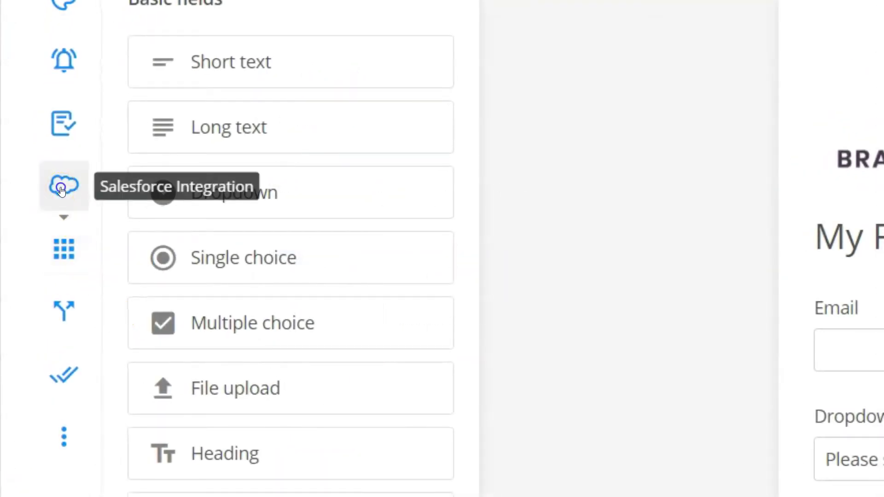
pyautogui.click(60, 191)
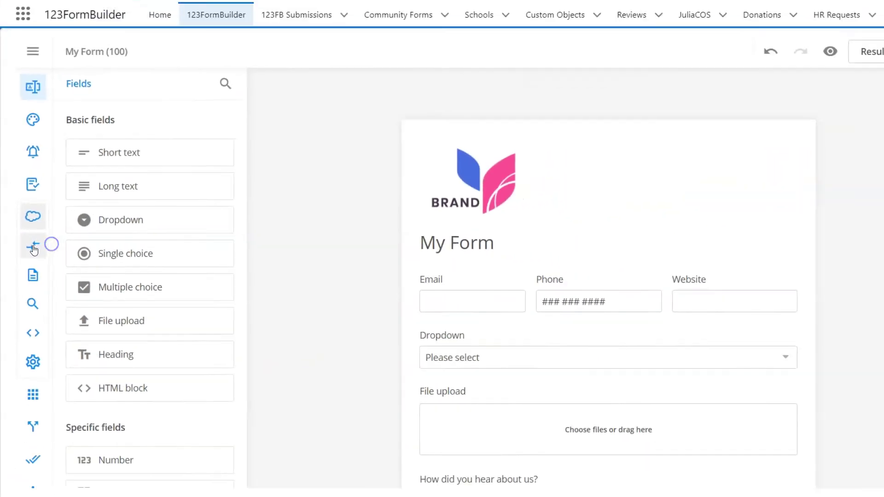
# Map the form to the Lead object, filling Last Name and Company from form fields
pyautogui.click(29, 247)
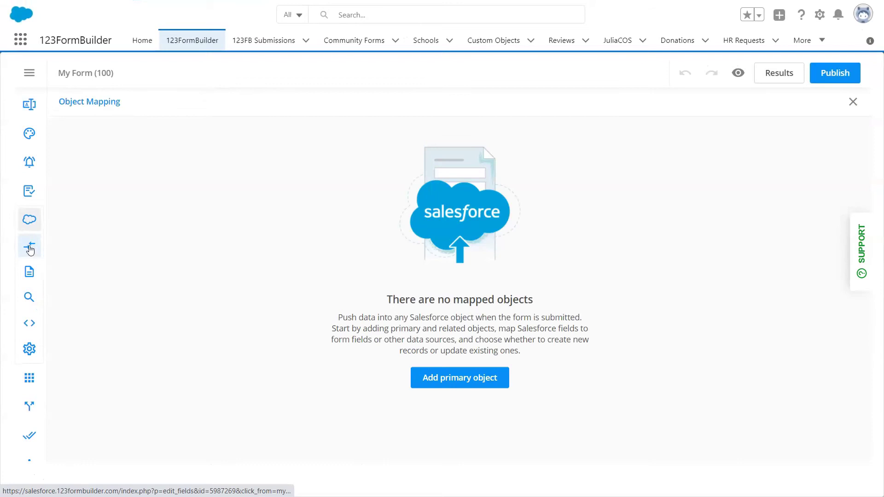
pyautogui.click(450, 379)
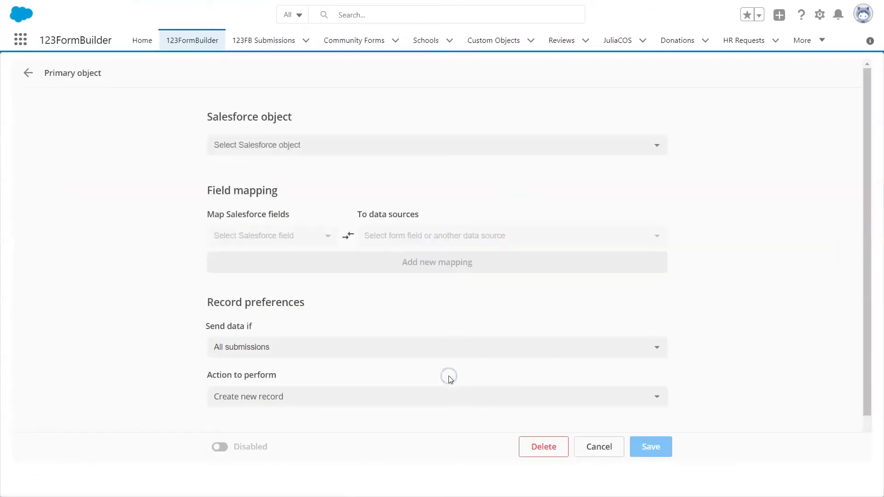
pyautogui.click(509, 144)
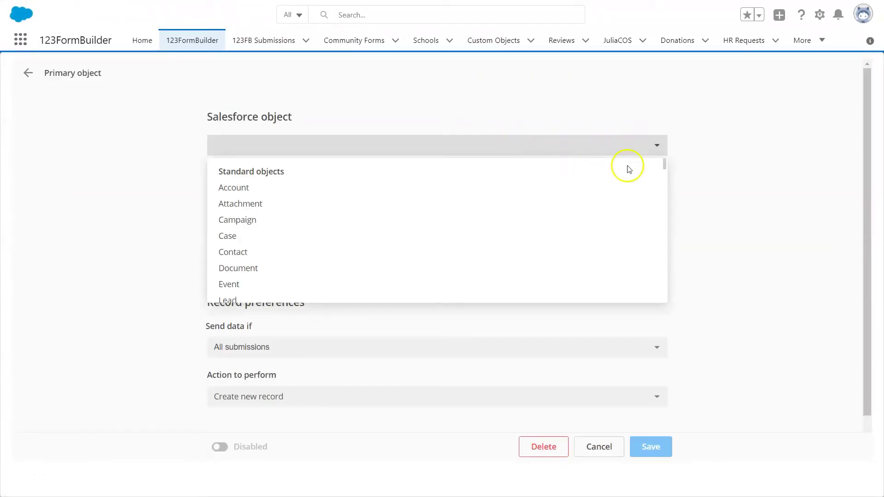
pyautogui.click(470, 300)
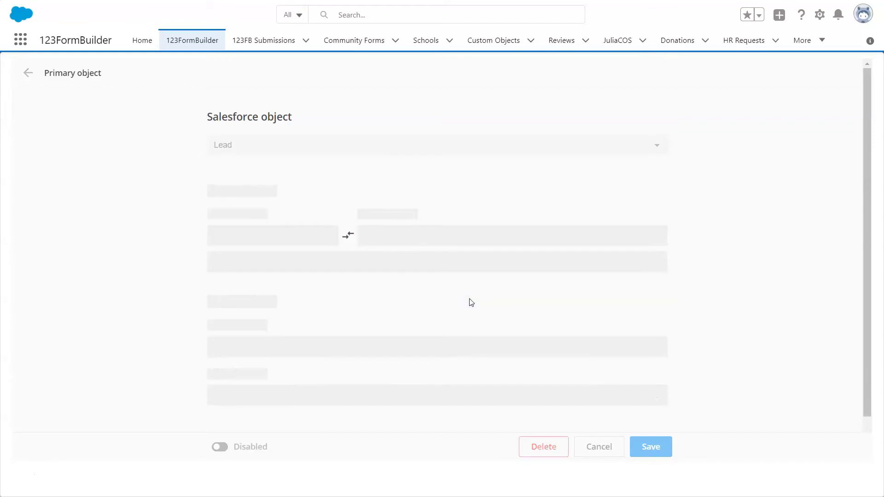
pyautogui.click(480, 236)
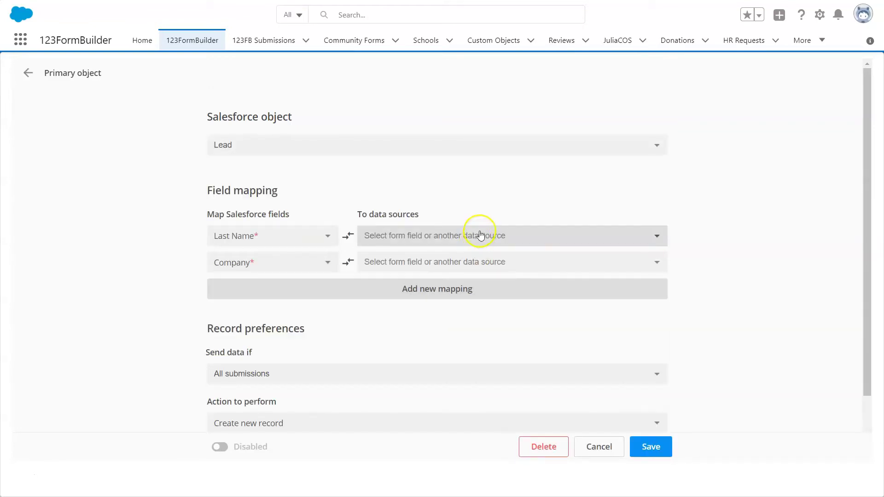
pyautogui.click(480, 234)
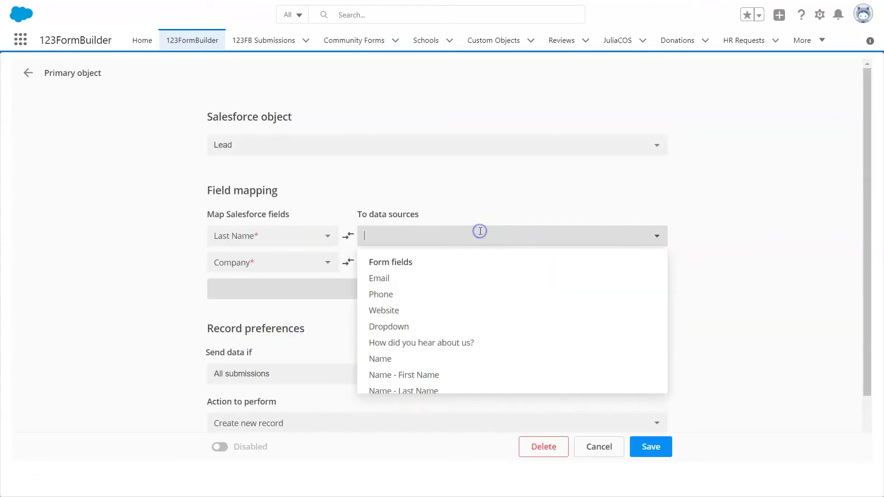
pyautogui.click(480, 390)
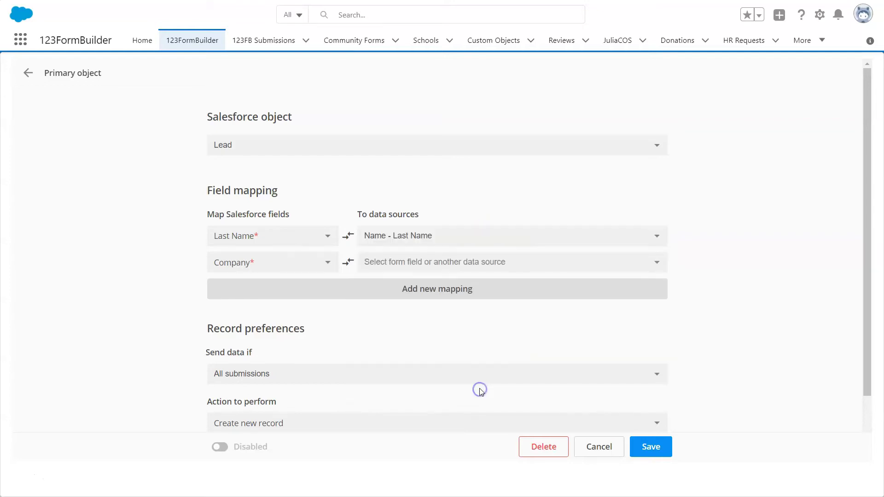
pyautogui.click(478, 262)
pyautogui.scroll(-2, 493, 311)
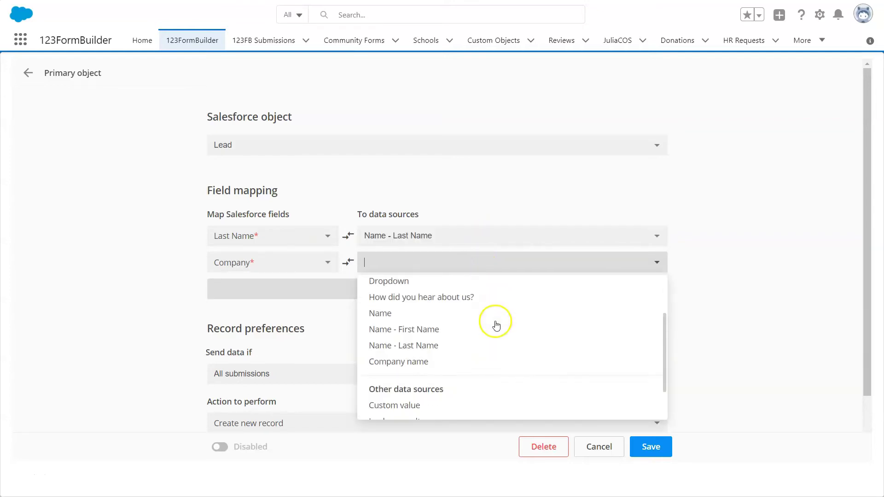
pyautogui.click(451, 364)
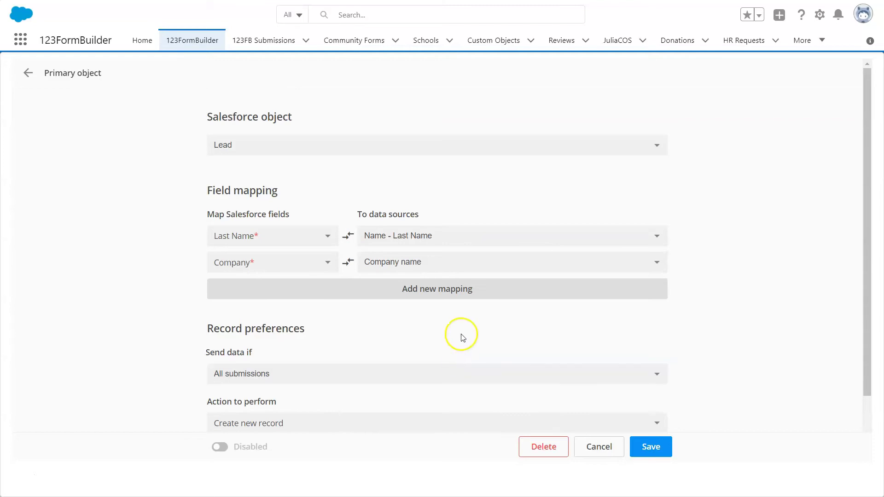
pyautogui.scroll(-1, 459, 336)
# Send Lead data only when Dropdown is Sales, and save the mapping
pyautogui.click(451, 317)
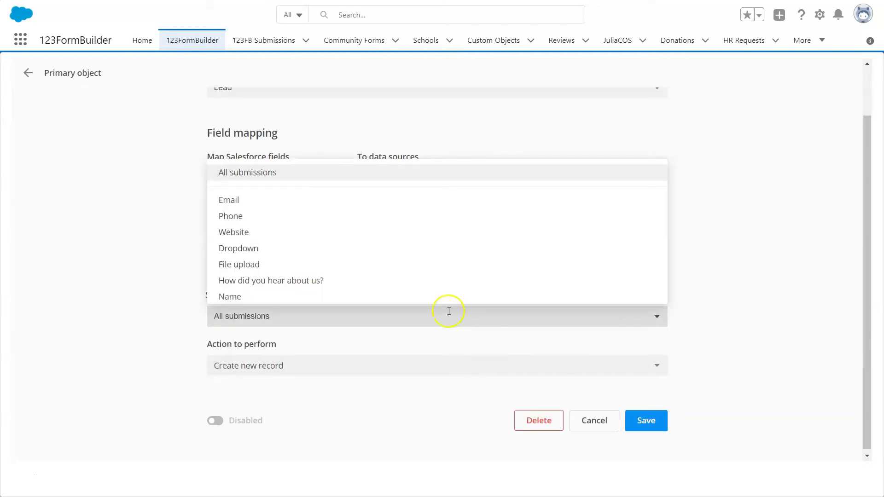
pyautogui.click(417, 249)
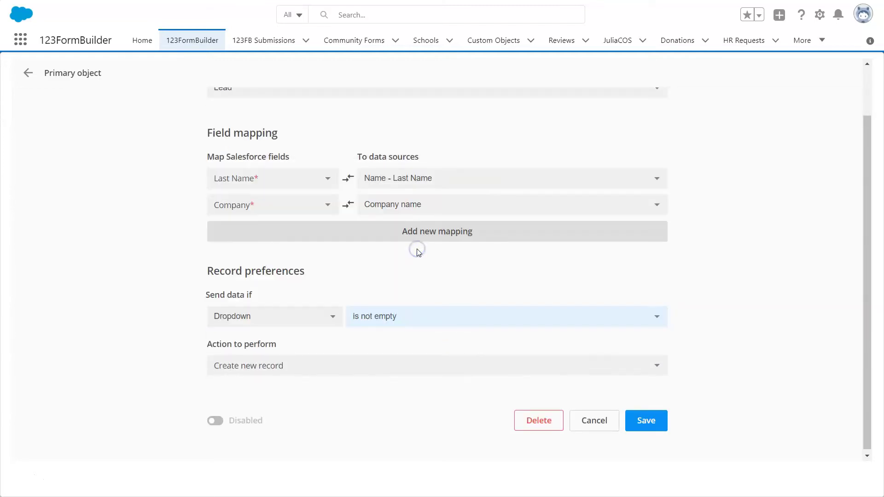
pyautogui.click(461, 320)
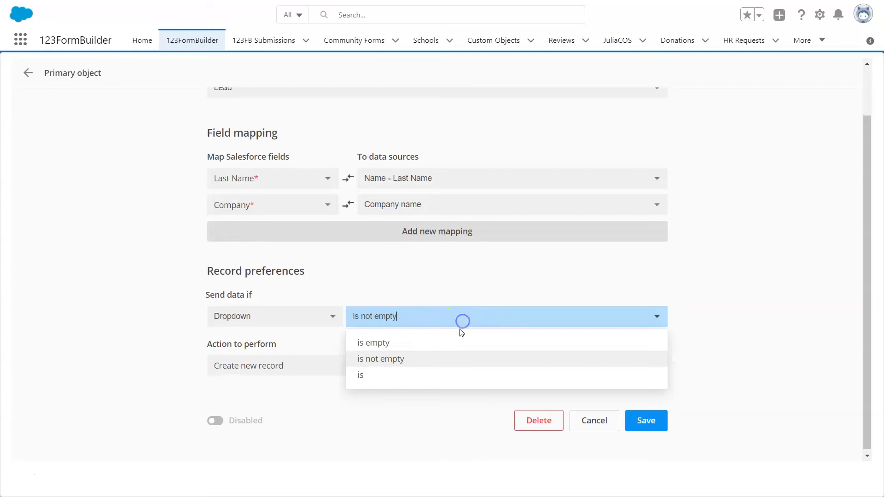
pyautogui.click(441, 375)
pyautogui.click(518, 318)
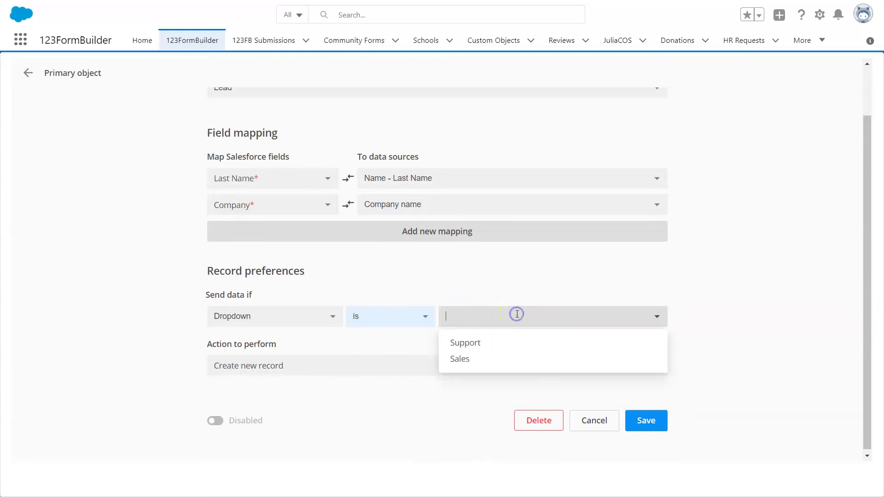
pyautogui.click(498, 358)
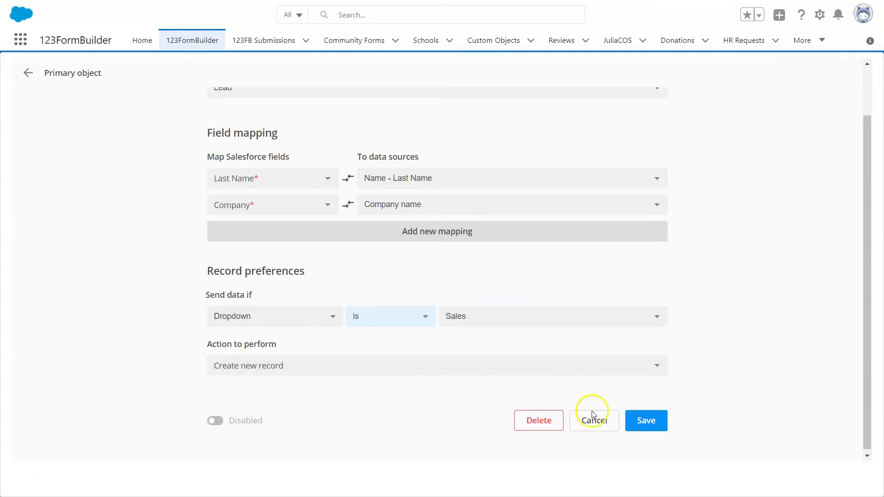
pyautogui.click(651, 423)
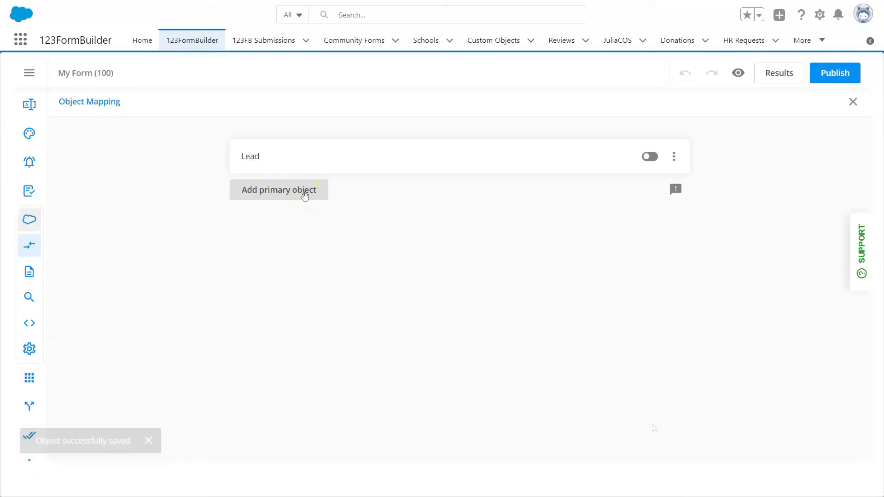
# Add Contact as a primary object with Last Name from 'Name - Last Name', and save
pyautogui.click(305, 192)
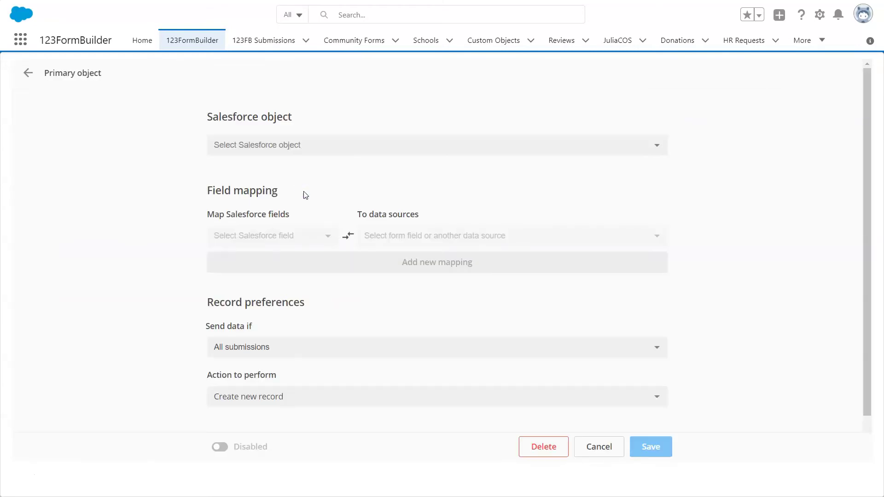
pyautogui.click(315, 146)
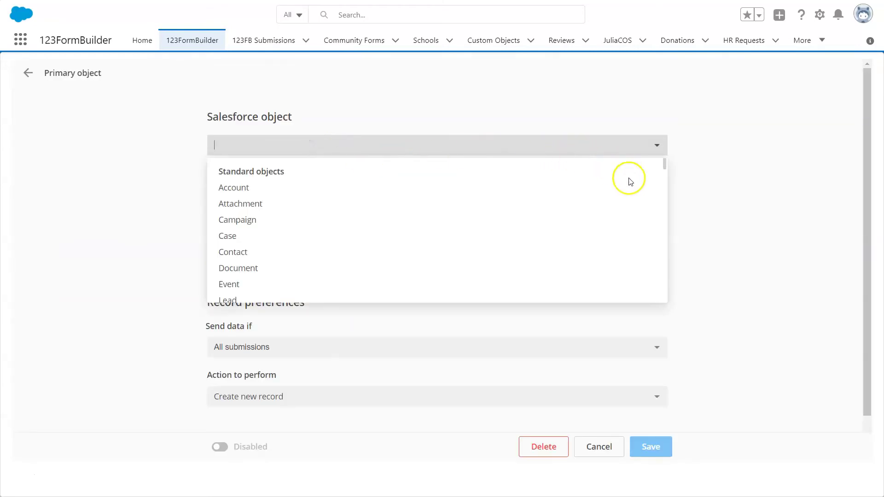
pyautogui.scroll(-2, 634, 188)
pyautogui.scroll(-3, 636, 189)
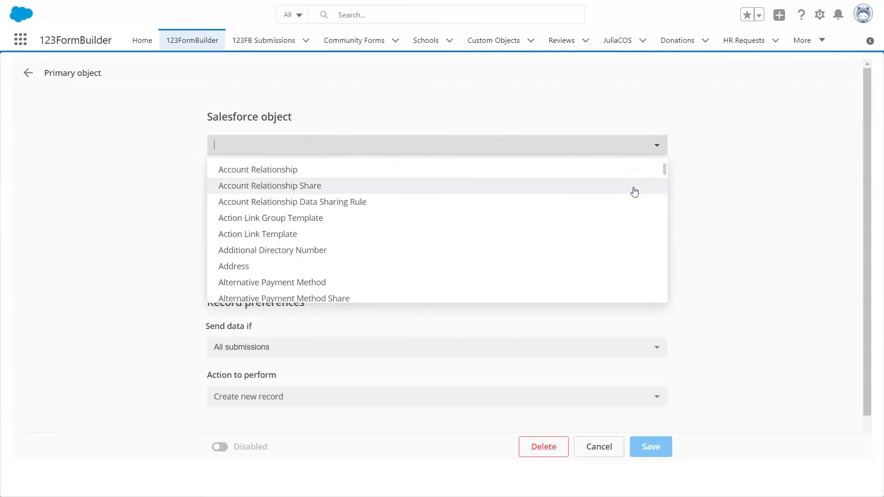
pyautogui.scroll(3, 631, 195)
pyautogui.scroll(2, 618, 203)
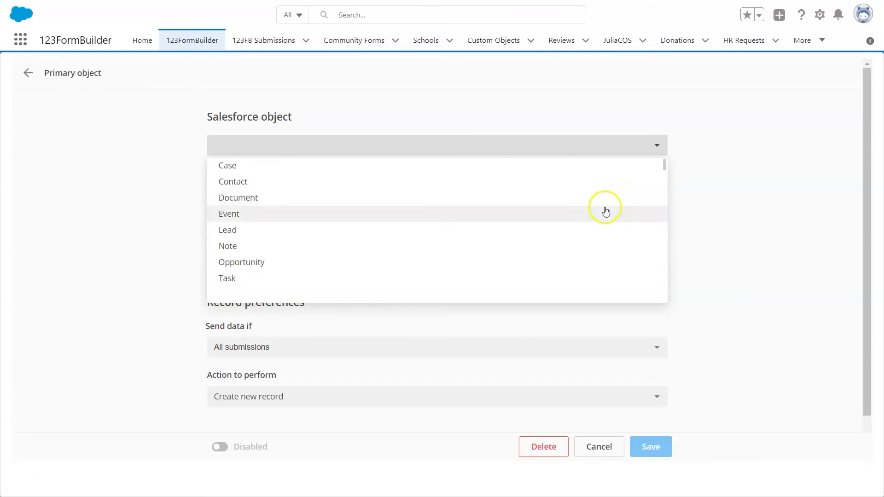
pyautogui.click(396, 182)
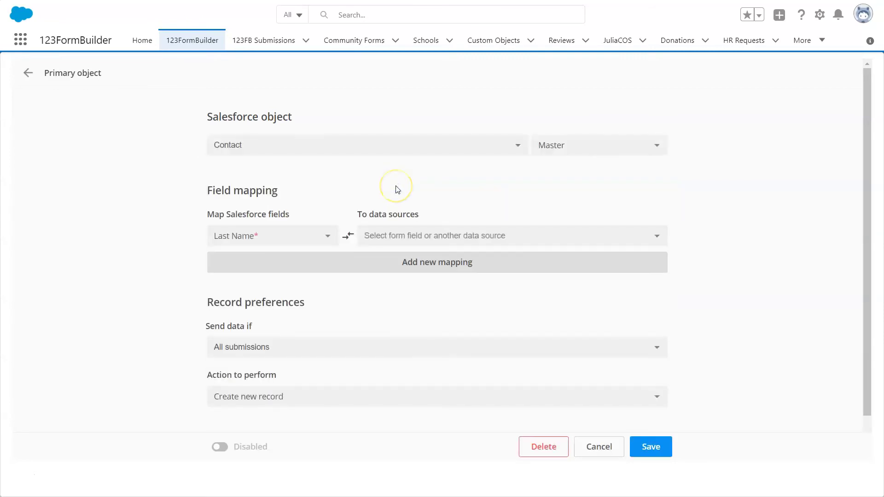
pyautogui.click(436, 231)
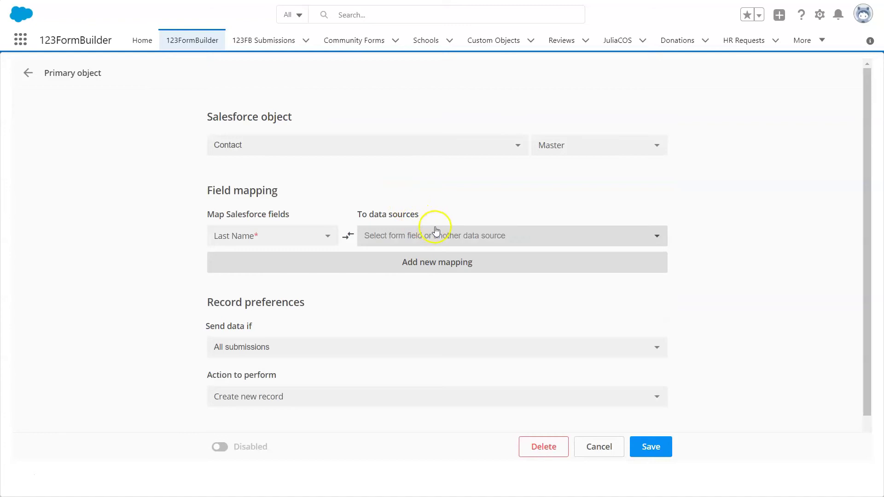
pyautogui.click(581, 230)
pyautogui.scroll(-2, 539, 307)
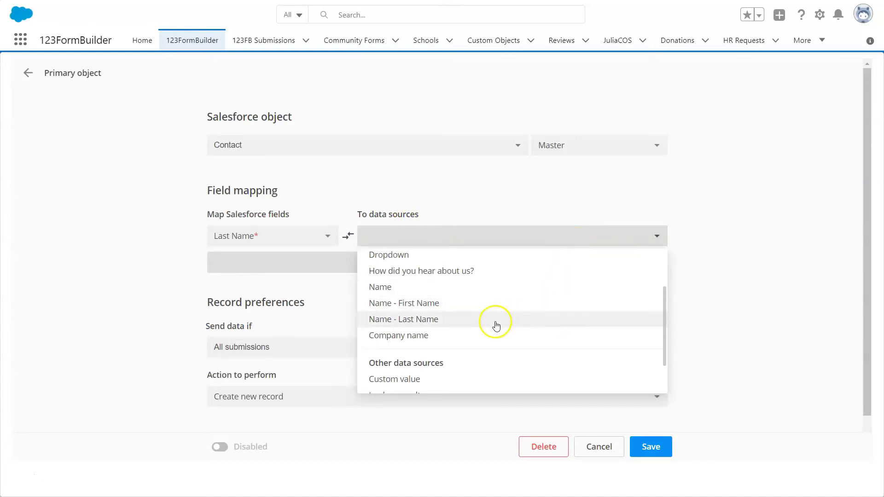
pyautogui.click(488, 322)
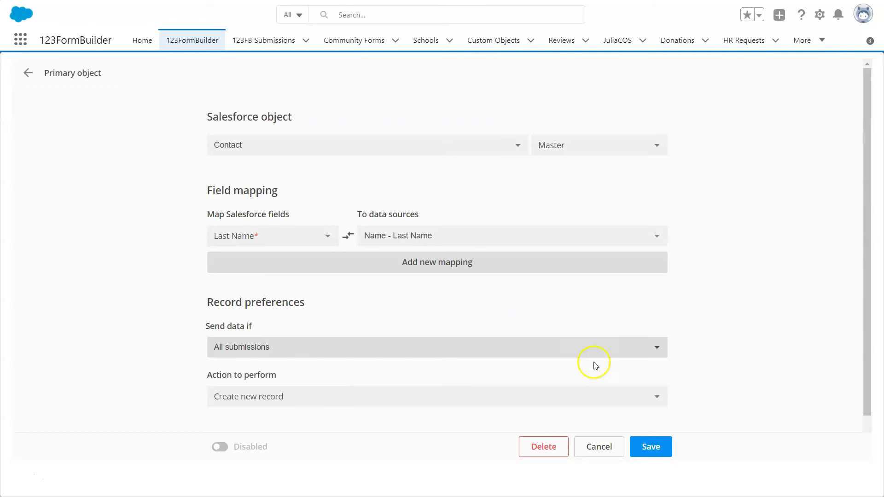
pyautogui.click(650, 446)
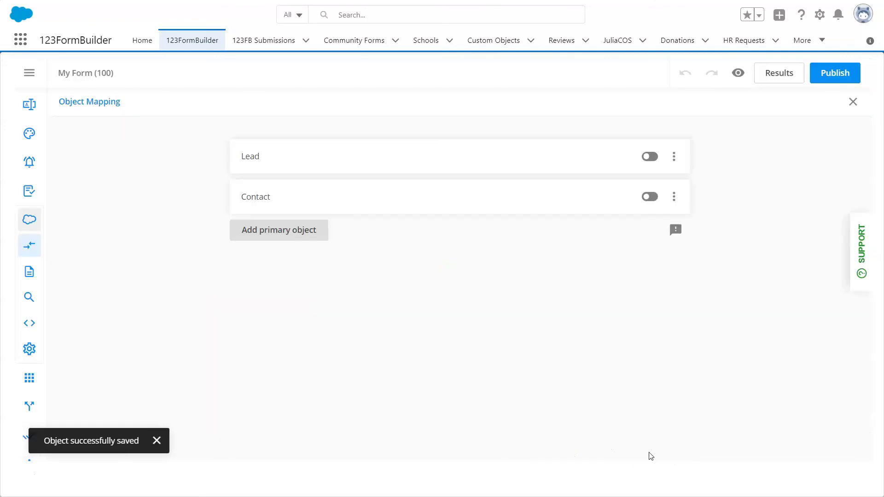
pyautogui.write('e')
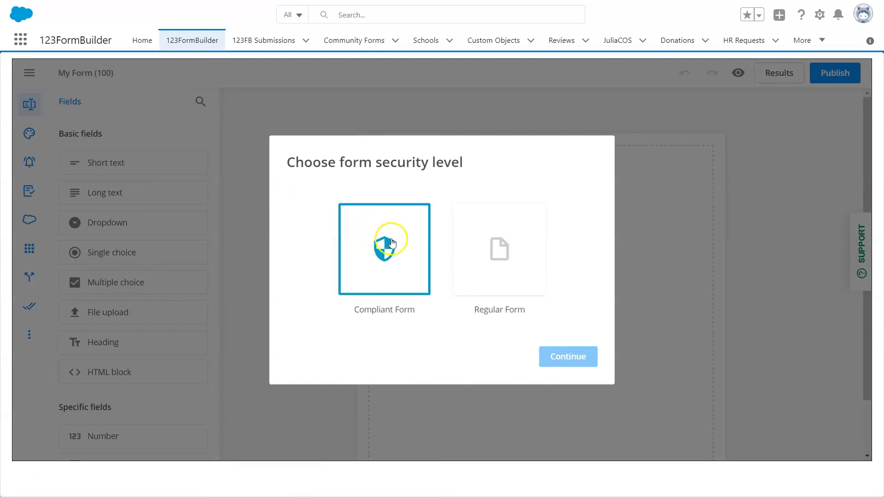
# Make the form Compliant, then copy My Form (100)'s Marketing Cloud embed code
pyautogui.click(393, 241)
pyautogui.click(568, 357)
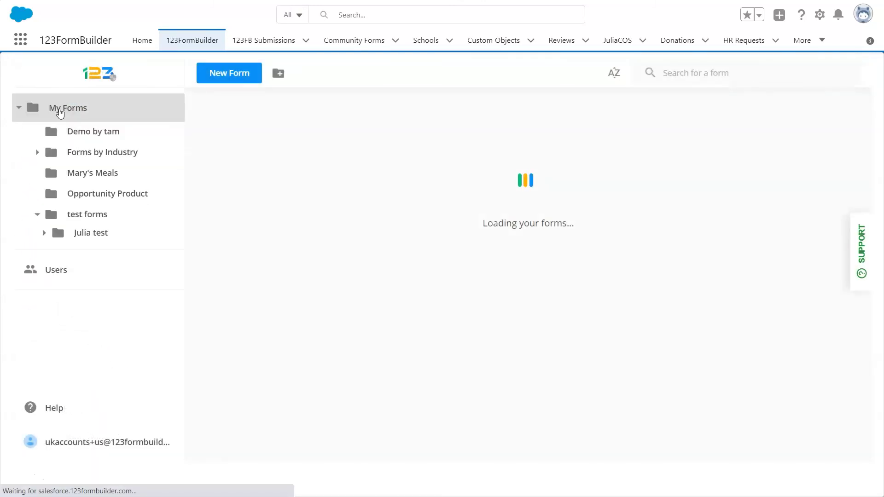
pyautogui.click(97, 214)
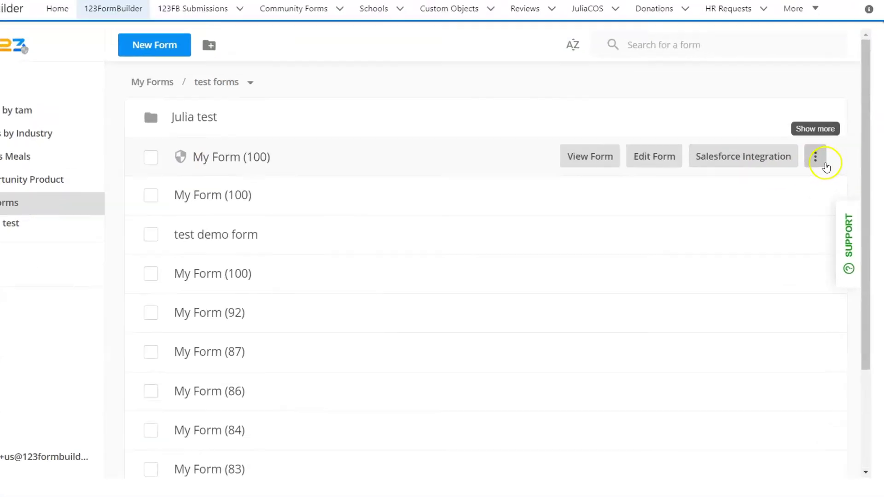
pyautogui.click(789, 99)
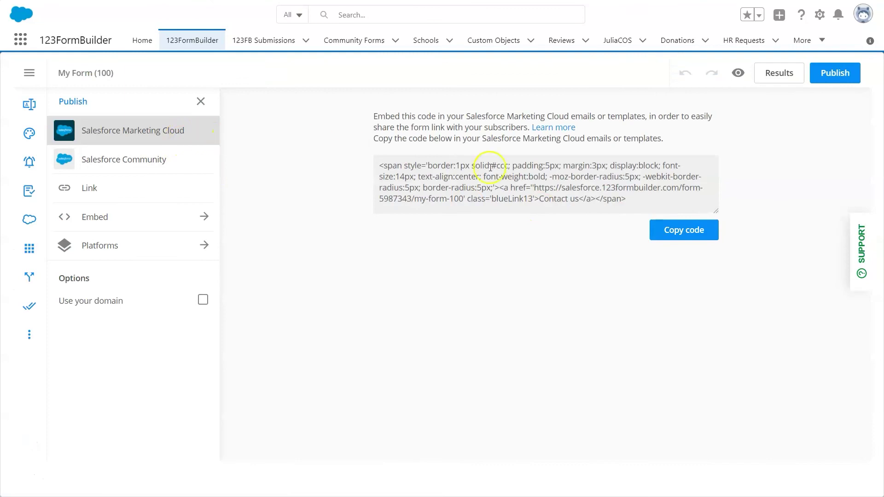
pyautogui.click(682, 238)
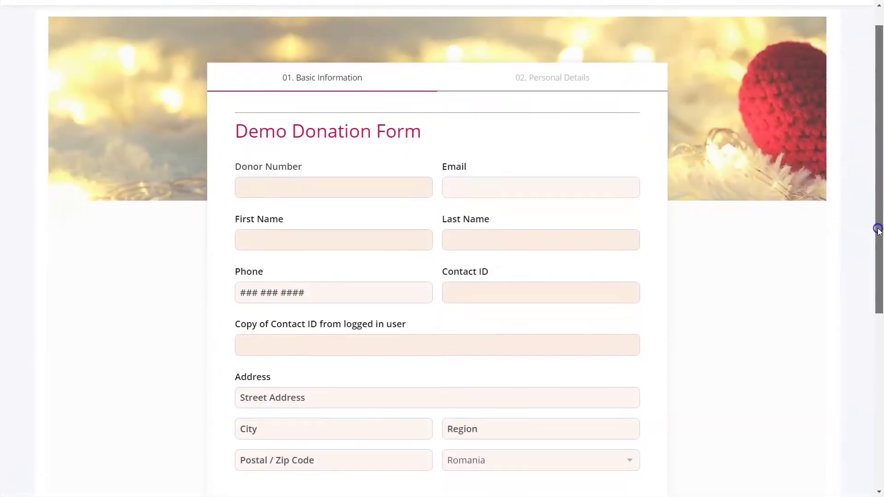
pyautogui.moveTo(875, 229); pyautogui.dragTo(881, 386)
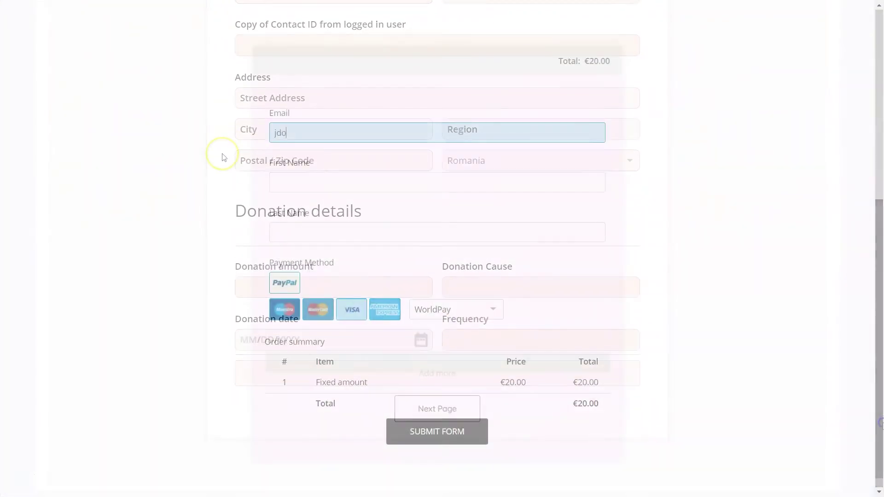
pyautogui.write('email.com')
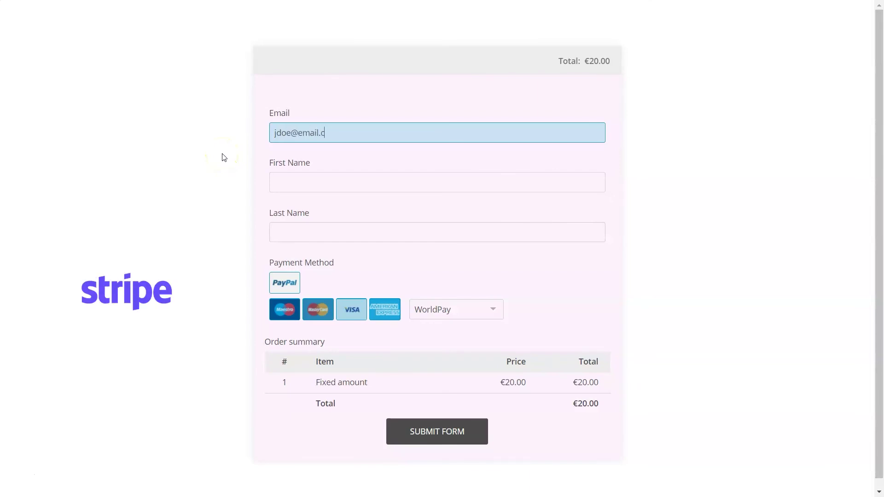
# Enter the email, first and last name, and select Authorize.Net as payment processor
pyautogui.click(297, 190)
pyautogui.write('John')
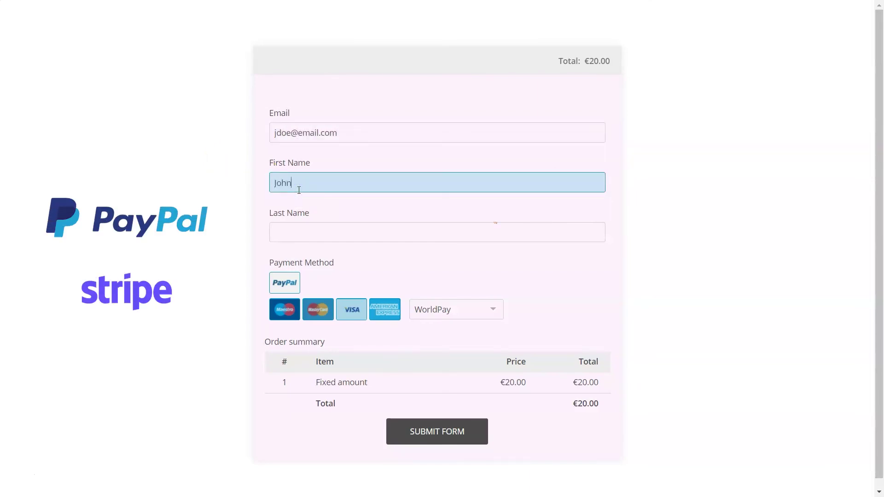
pyautogui.click(321, 231)
pyautogui.write('Doe')
pyautogui.click(470, 307)
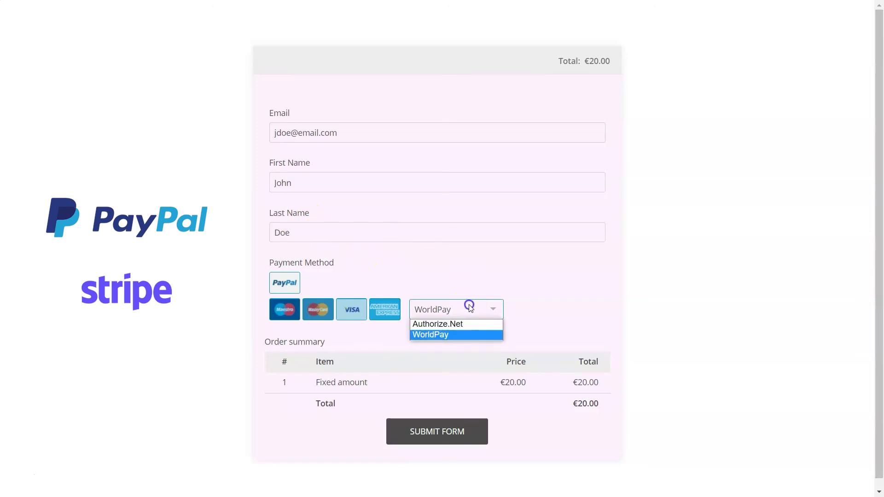
pyautogui.click(471, 326)
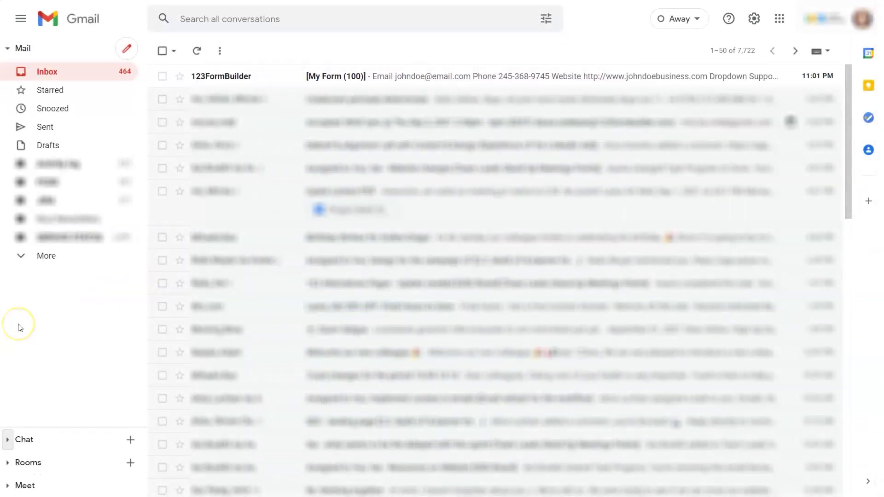
# Open the '[My Form (100)]' notification email from 123FormBuilder
pyautogui.click(404, 76)
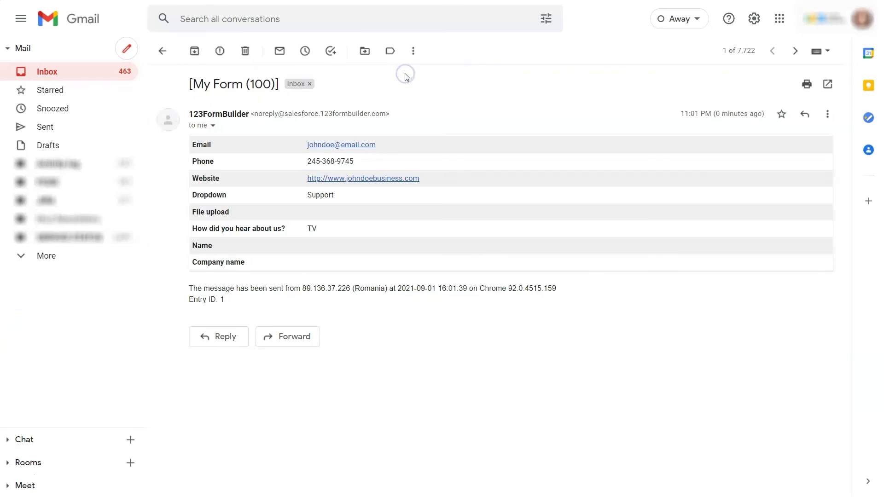